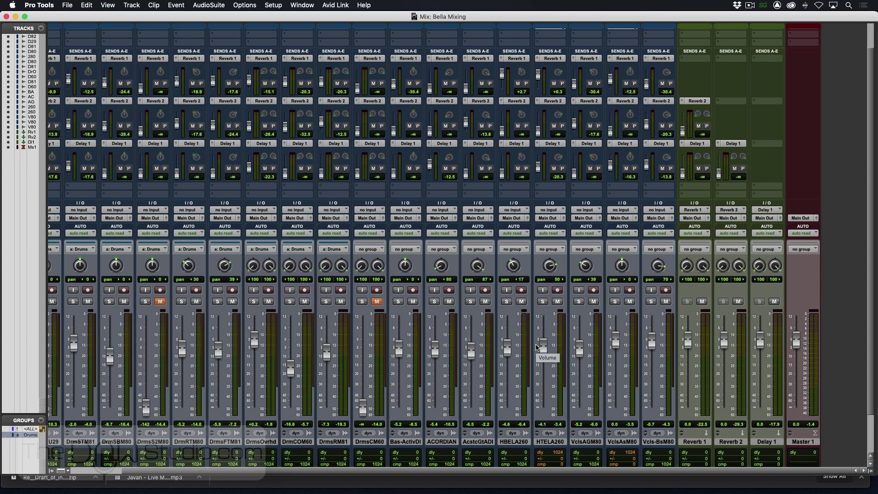
- Switch to the timeline view and link the timeline and edit selections
{"action": "key", "text": "super+equal"}
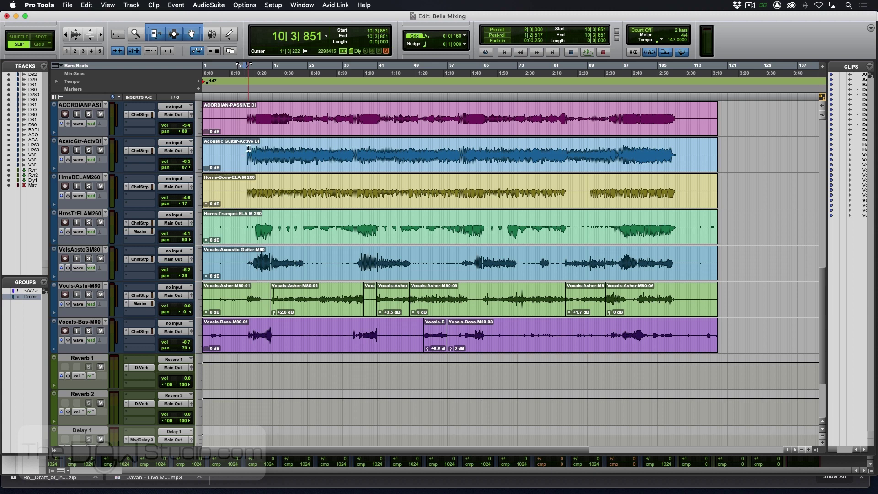
{"action": "left_click_drag", "start_coordinate": [247, 257], "coordinate": [678, 256]}
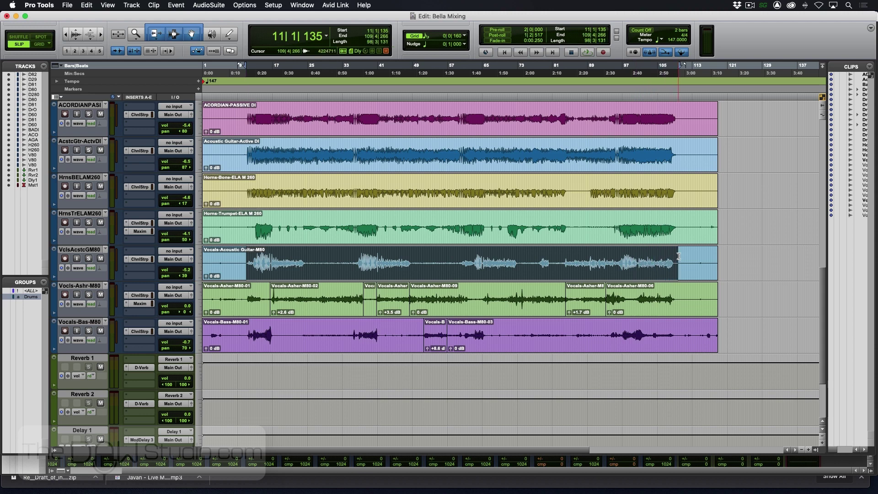
{"action": "left_click", "coordinate": [133, 52]}
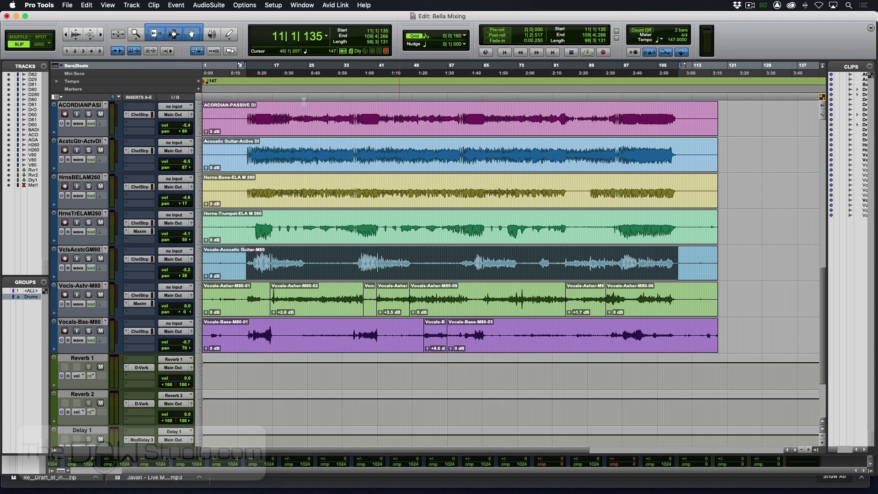
- Select the song range in the ruler from bar 11 to bar 108
{"action": "left_click_drag", "start_coordinate": [248, 107], "coordinate": [693, 354]}
{"action": "left_click", "coordinate": [285, 114]}
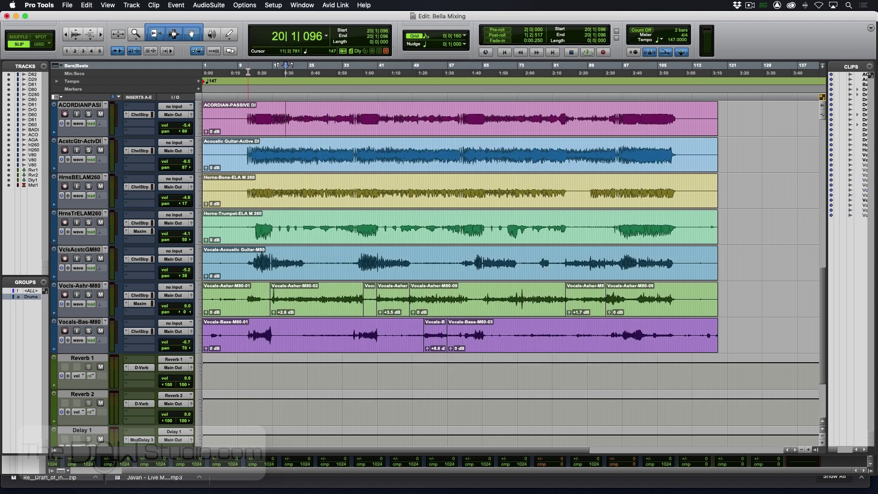
{"action": "left_click_drag", "start_coordinate": [248, 71], "coordinate": [607, 72]}
{"action": "left_click", "coordinate": [638, 71]}
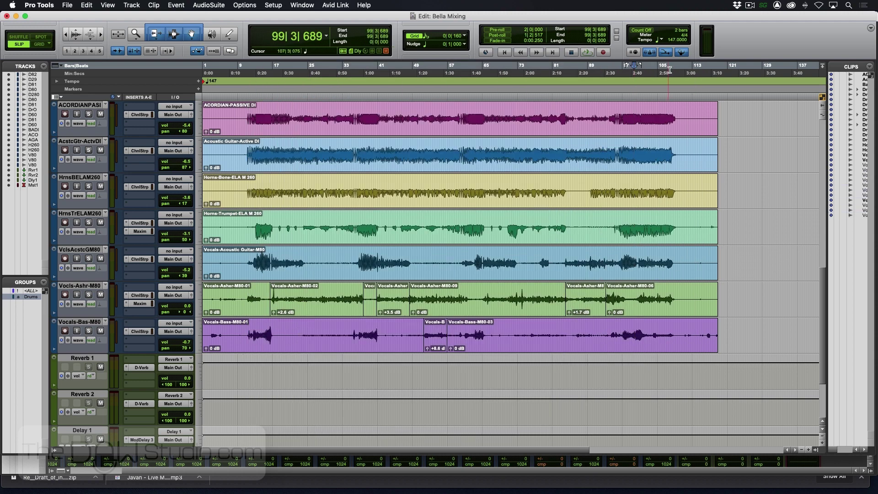
{"action": "left_click_drag", "start_coordinate": [675, 66], "coordinate": [246, 87]}
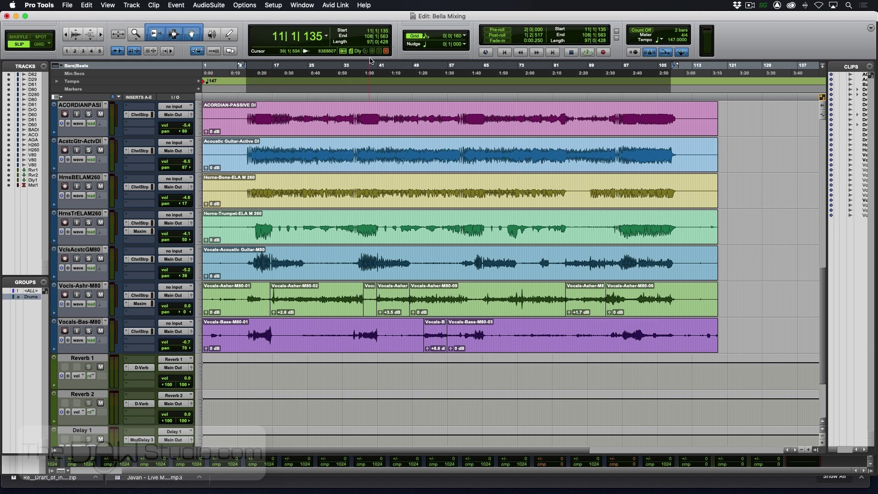
- Set the main counter to Min:Secs and preview playback from 0:16.384
{"action": "left_click", "coordinate": [326, 37]}
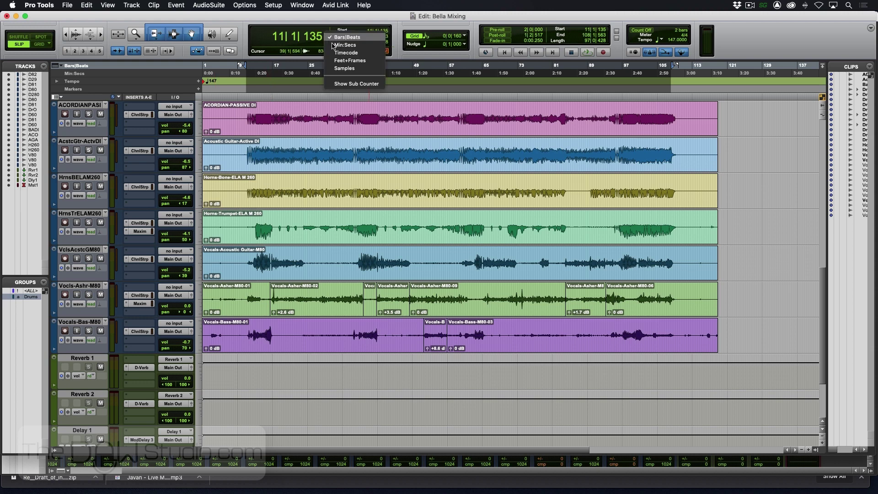
{"action": "left_click", "coordinate": [335, 46]}
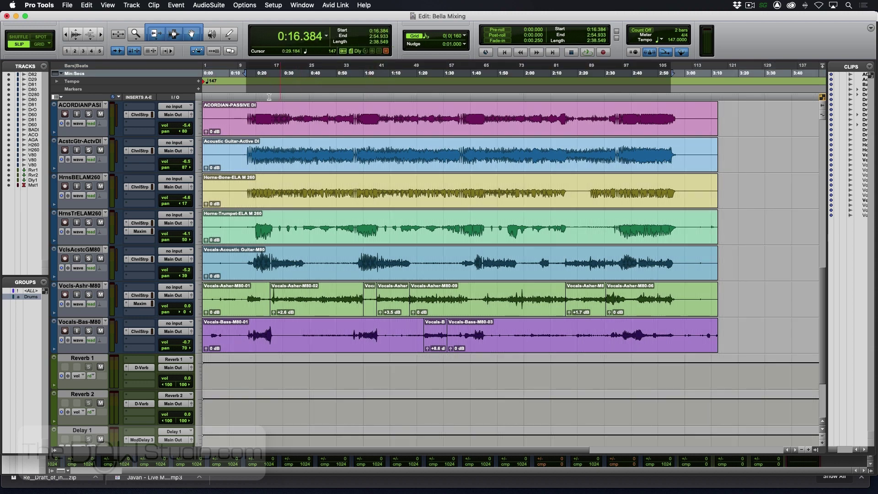
{"action": "key", "text": "super+bracketright"}
{"action": "key", "text": "super+bracketright"}
{"action": "key", "text": "super+bracketright"}
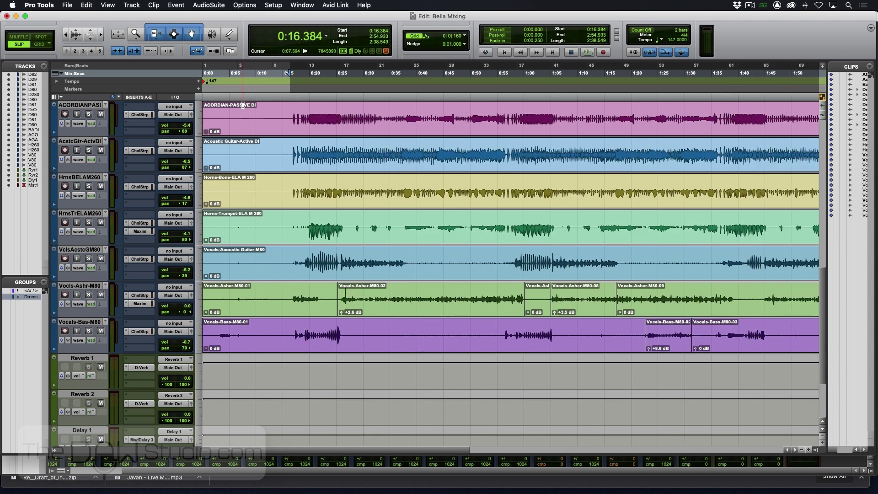
{"action": "key", "text": "space"}
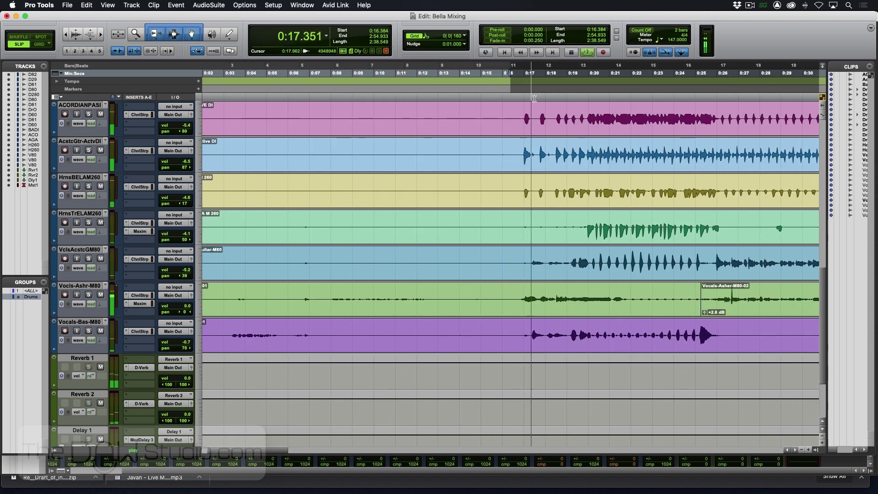
{"action": "key", "text": "space"}
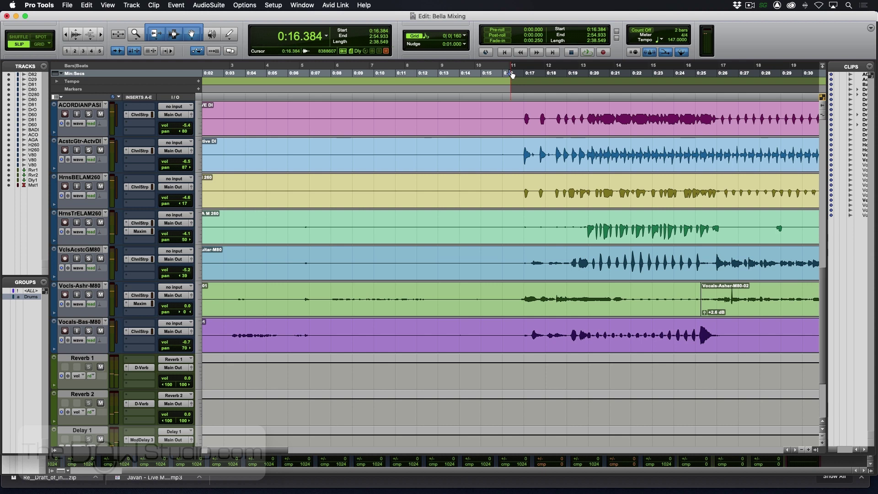
- Move the selection start back to 0:14.442 and play from there to check
{"action": "left_click_drag", "start_coordinate": [512, 74], "coordinate": [468, 81]}
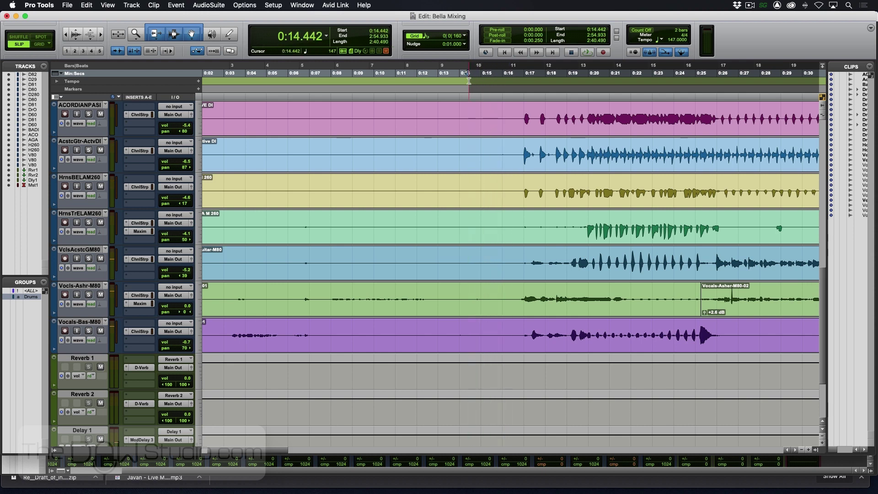
{"action": "key", "text": "space"}
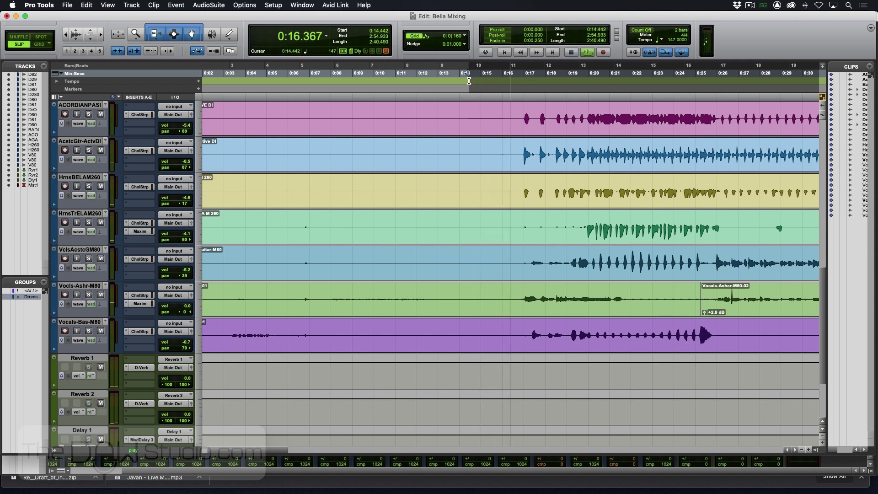
{"action": "key", "text": "space"}
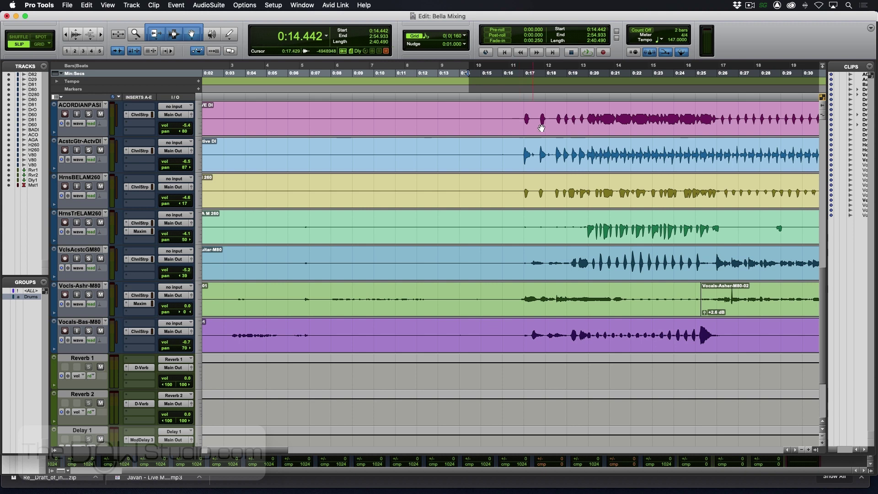
- Jump to the session end, extend the selection past the ending, and play the tail from 2:55.552
{"action": "key", "text": "End"}
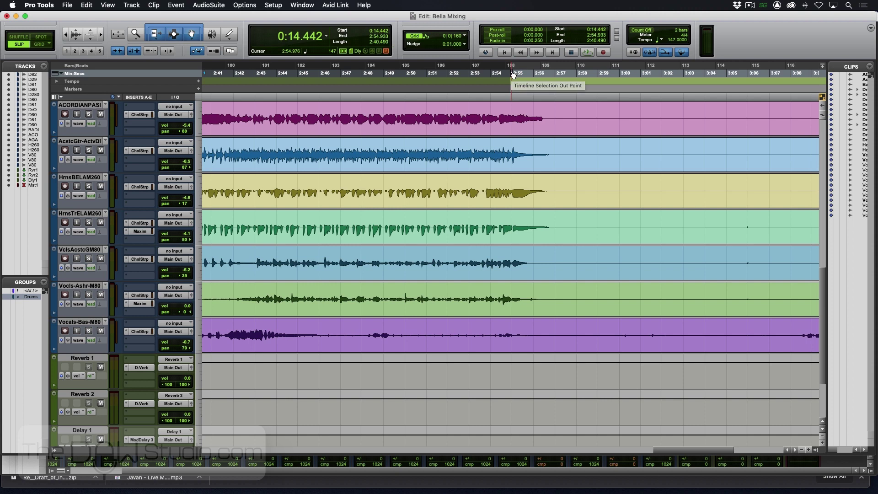
{"action": "mouse_move", "coordinate": [512, 75]}
{"action": "left_mouse_down"}
{"action": "mouse_move", "coordinate": [645, 83]}
{"action": "mouse_move", "coordinate": [624, 85]}
{"action": "mouse_move", "coordinate": [741, 79]}
{"action": "left_mouse_up"}
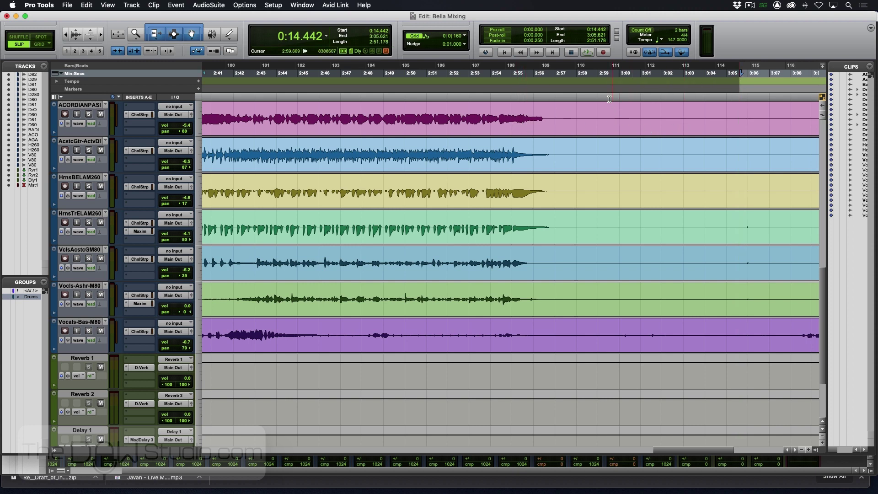
{"action": "left_click", "coordinate": [524, 73]}
{"action": "key", "text": "space"}
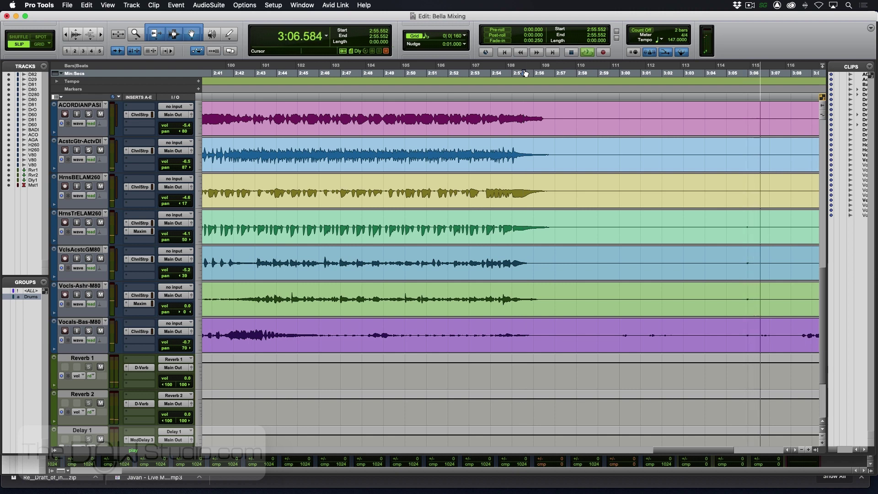
{"action": "key", "text": "space"}
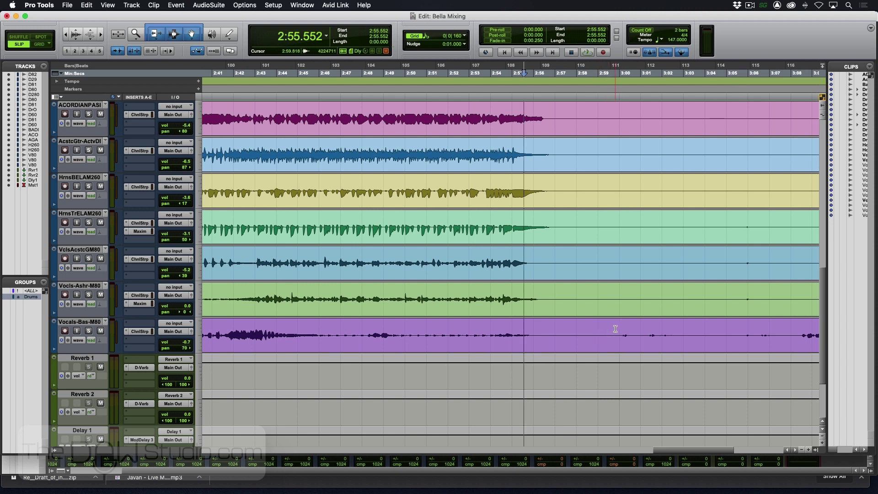
- Delete 2:59.8–3:05.7 on the vocal tracks and play from 2:54.826 to check the cut
{"action": "left_click_drag", "start_coordinate": [615, 331], "coordinate": [742, 271]}
{"action": "key", "text": "Delete"}
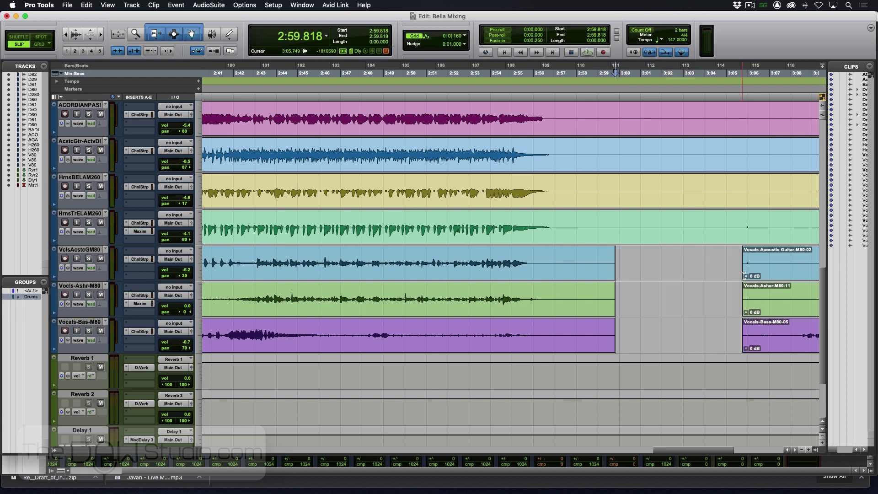
{"action": "left_click", "coordinate": [508, 252]}
{"action": "key", "text": "space"}
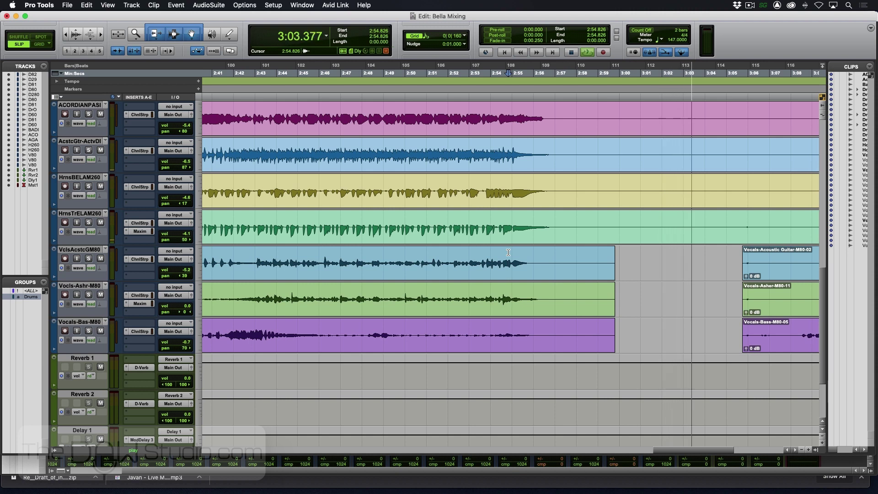
{"action": "key", "text": "space"}
- Play from 3:00.586 and select 3:00.842 to 3:05.045 on the trumpet track
{"action": "left_click", "coordinate": [631, 252]}
{"action": "key", "text": "space"}
{"action": "key", "text": "space"}
{"action": "key", "text": "space"}
{"action": "key", "text": "space"}
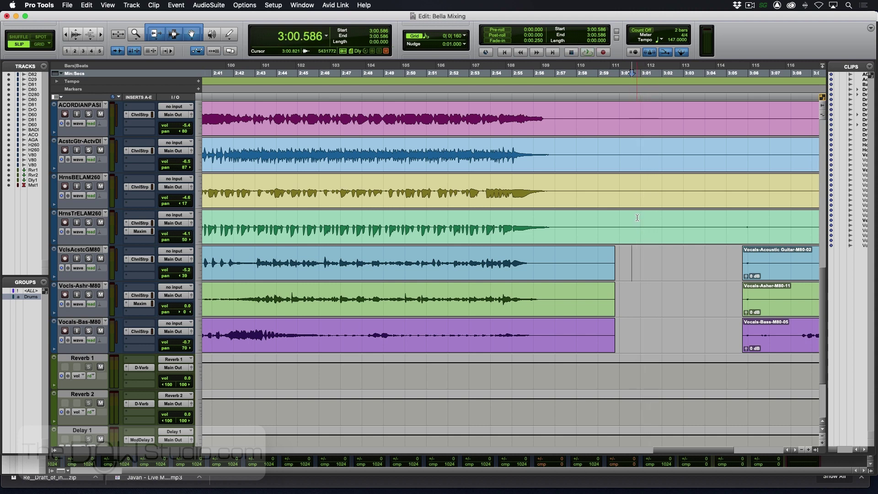
{"action": "left_click_drag", "start_coordinate": [637, 218], "coordinate": [727, 220]}
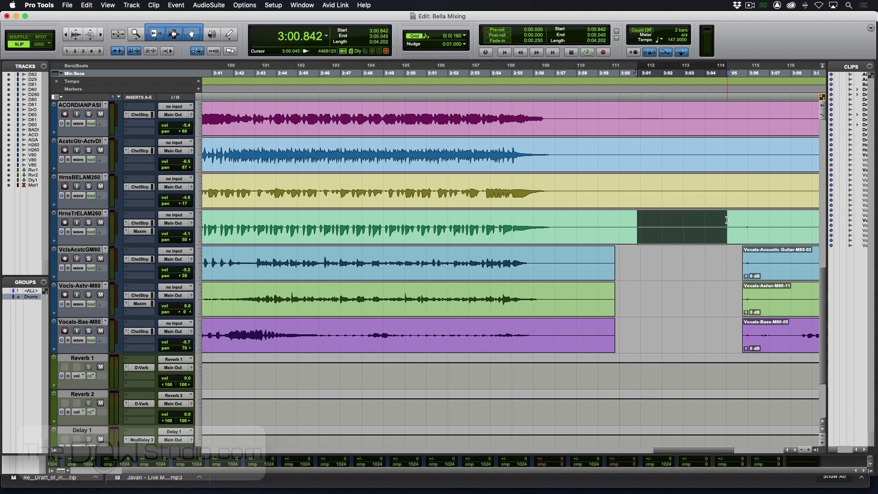
- Delete the stray trumpet audio and trim the trumpet clip's start to 0:08.746
{"action": "key", "text": "Delete"}
{"action": "left_click", "coordinate": [621, 237]}
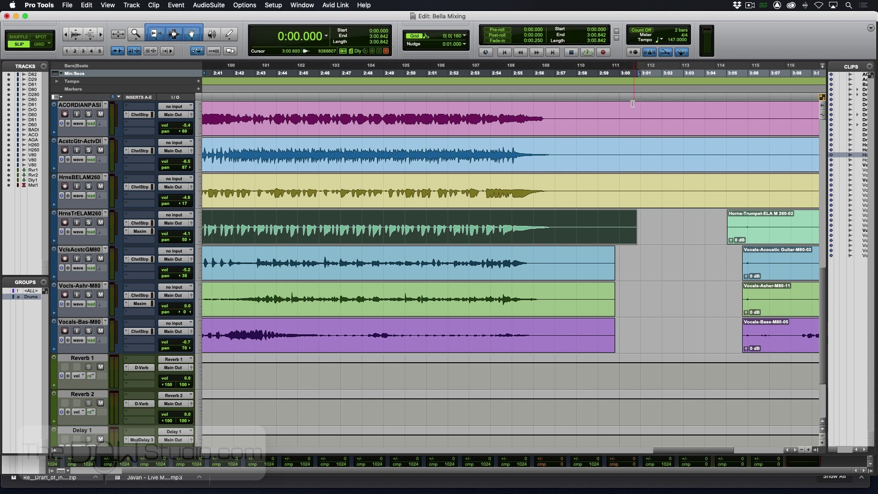
{"action": "key", "text": "Return"}
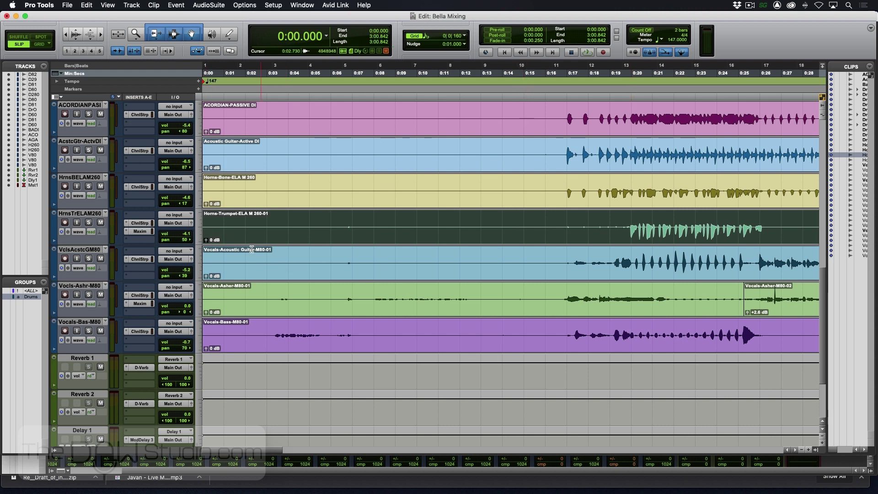
{"action": "left_click_drag", "start_coordinate": [208, 228], "coordinate": [513, 231]}
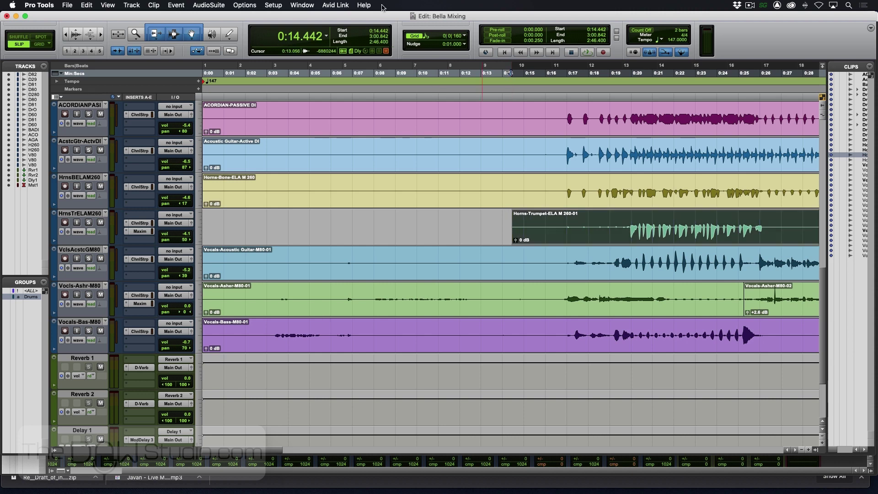
- Play back and zoom out to view the whole song
{"action": "key", "text": "space"}
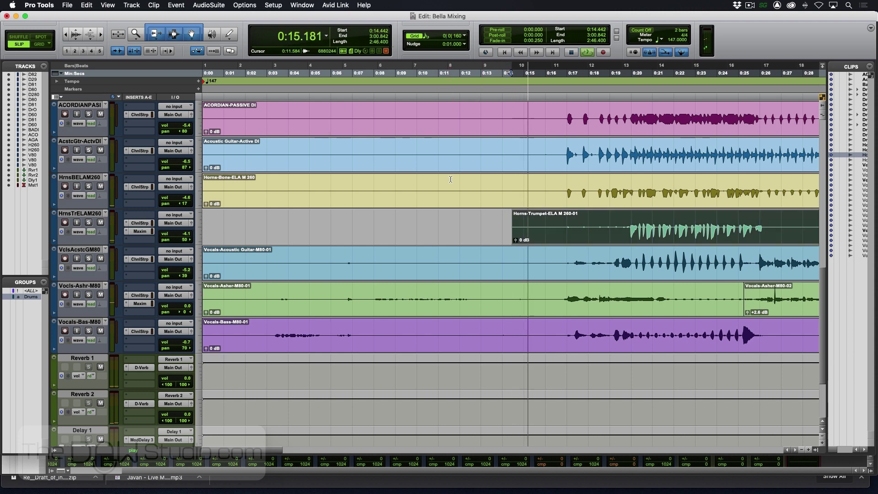
{"action": "key", "text": "super+bracketright"}
{"action": "key", "text": "super+bracketleft"}
{"action": "key", "text": "super+bracketleft"}
{"action": "key", "text": "super+bracketleft"}
{"action": "key", "text": "space"}
{"action": "key", "text": "super+bracketleft"}
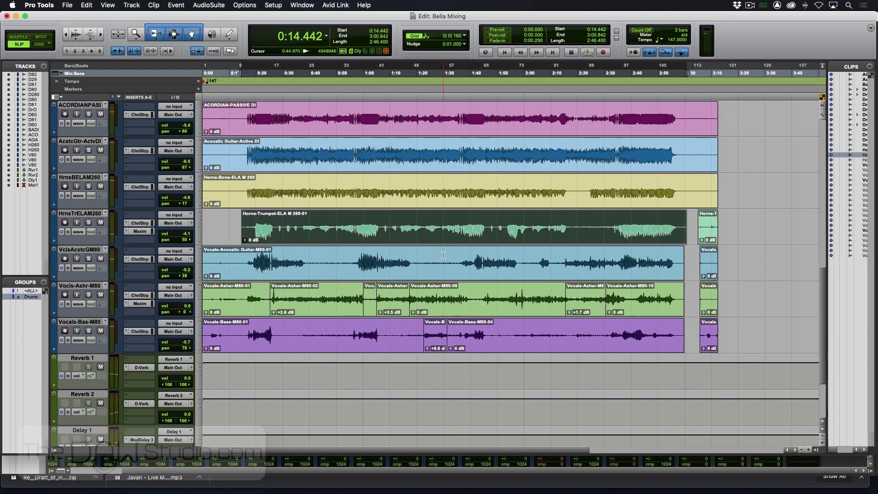
- Select the whole song from 0:14.442 to 3:00.842 using the Horns-Trumpet clip
{"action": "left_click", "coordinate": [398, 243]}
{"action": "left_click", "coordinate": [240, 79]}
{"action": "left_click_drag", "start_coordinate": [240, 79], "coordinate": [685, 82]}
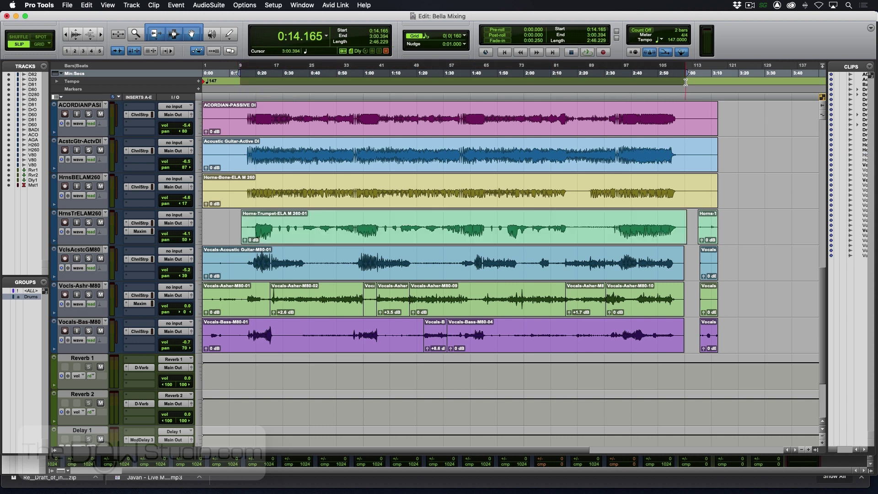
{"action": "left_click", "coordinate": [564, 241]}
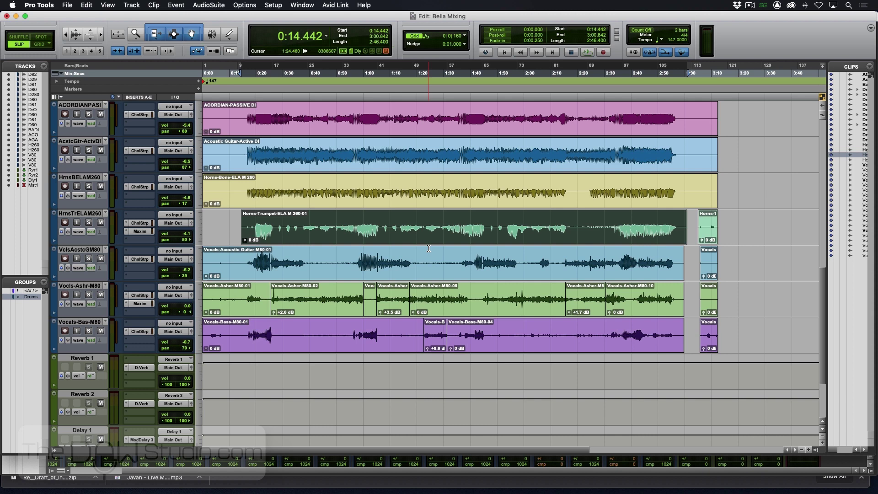
- Open Bounce to Disk and set the WAV file format to Interleaved, 24-bit, 48 kHz
{"action": "left_click", "coordinate": [69, 6]}
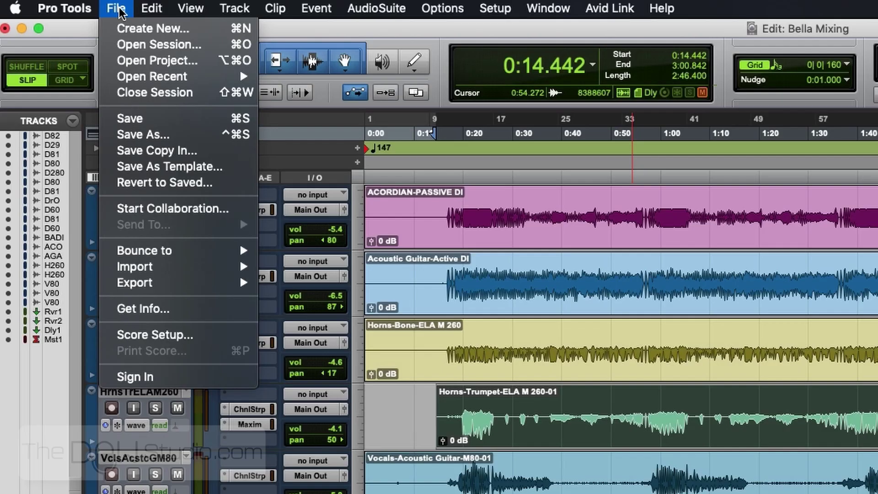
{"action": "mouse_move", "coordinate": [239, 252]}
{"action": "left_click", "coordinate": [345, 252]}
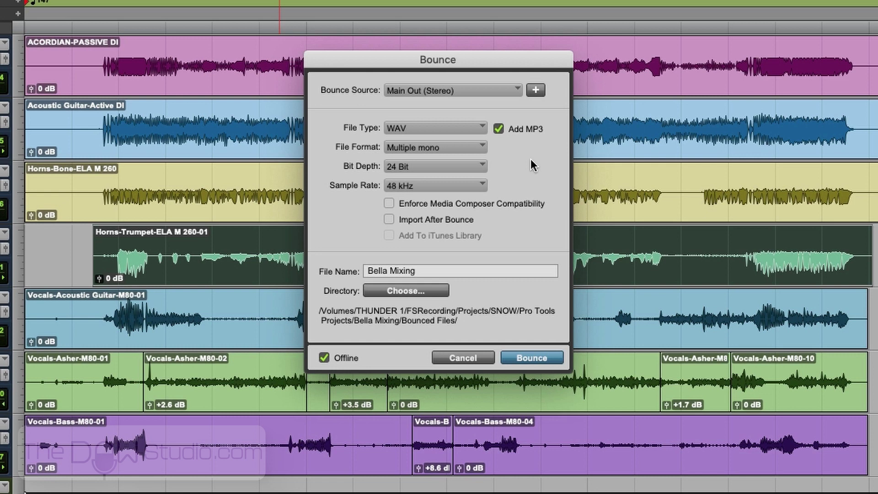
{"action": "left_click", "coordinate": [446, 148]}
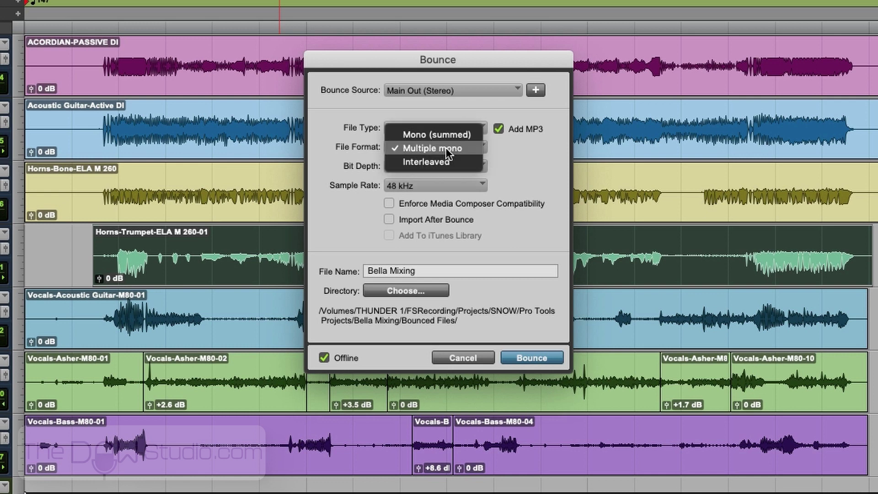
{"action": "left_click", "coordinate": [446, 157]}
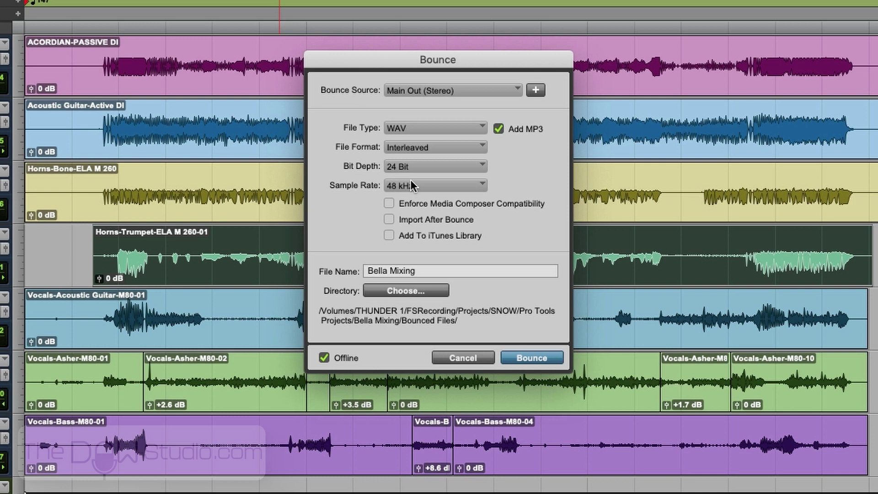
- Edit the File Name field from 'Bella Mixing' to 'Bella Pre-M Mixdown 1'
{"action": "left_click", "coordinate": [432, 271]}
{"action": "key", "text": "BackSpace"}
{"action": "key", "text": "BackSpace"}
{"action": "key", "text": "BackSpace"}
{"action": "type", "text": "down 1"}
{"action": "left_click", "coordinate": [391, 270]}
{"action": "type", "text": "Pre-M"}
- Start the bounce, keep the MP3 at 320kbit/s constant bit rate, and confirm
{"action": "left_click", "coordinate": [529, 357]}
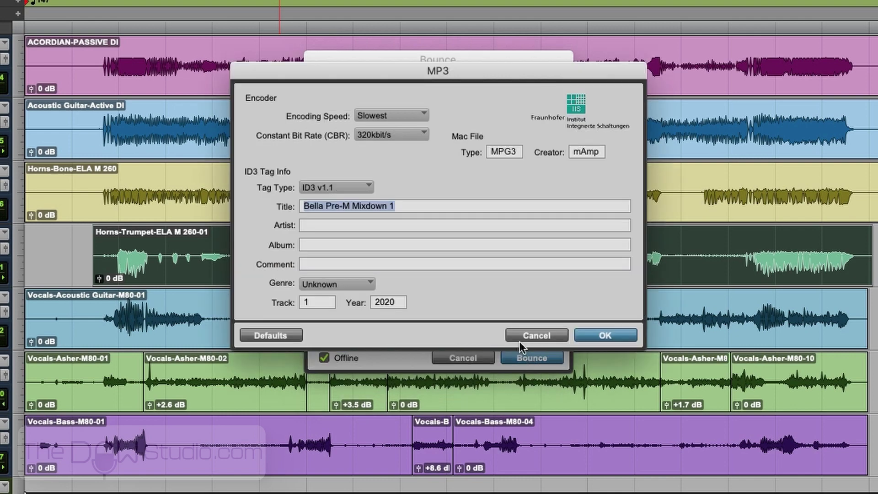
{"action": "left_click_drag", "start_coordinate": [409, 64], "coordinate": [390, 206]}
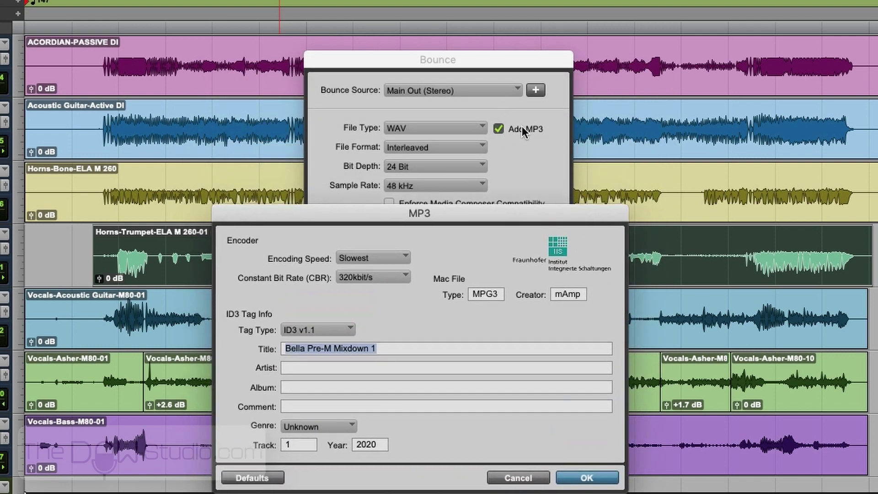
{"action": "left_click_drag", "start_coordinate": [443, 210], "coordinate": [449, 127]}
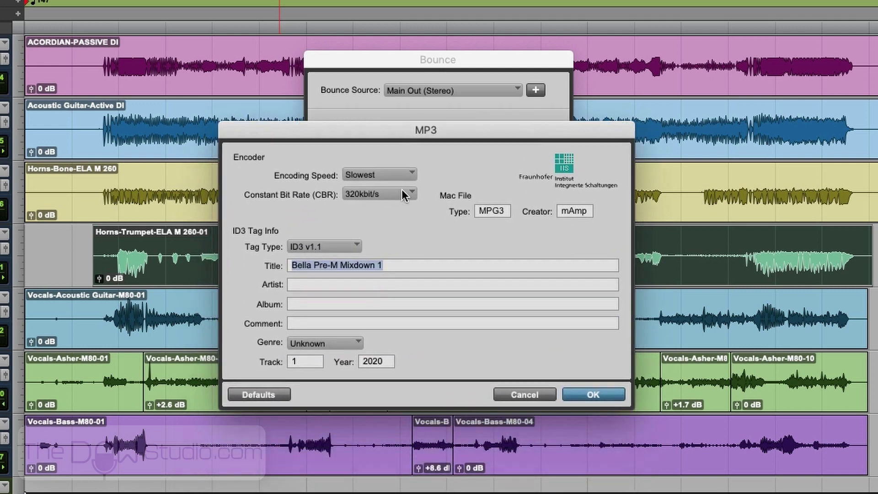
{"action": "left_click", "coordinate": [374, 194]}
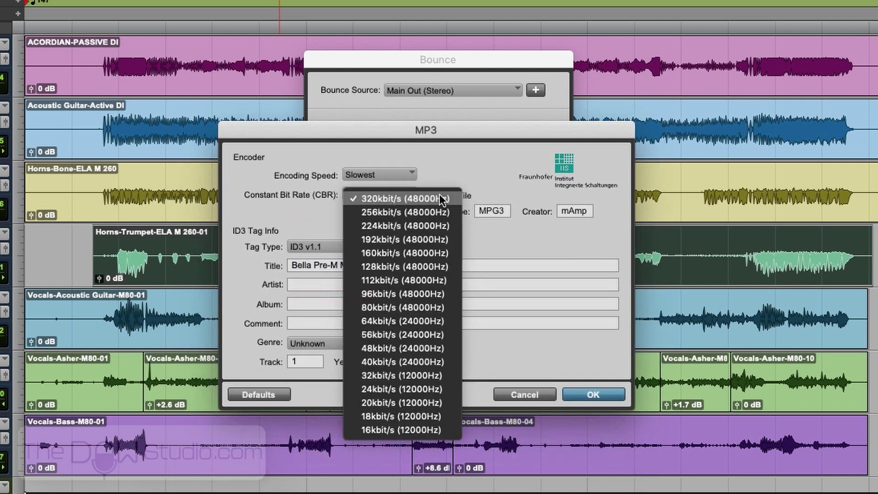
{"action": "left_click", "coordinate": [453, 166]}
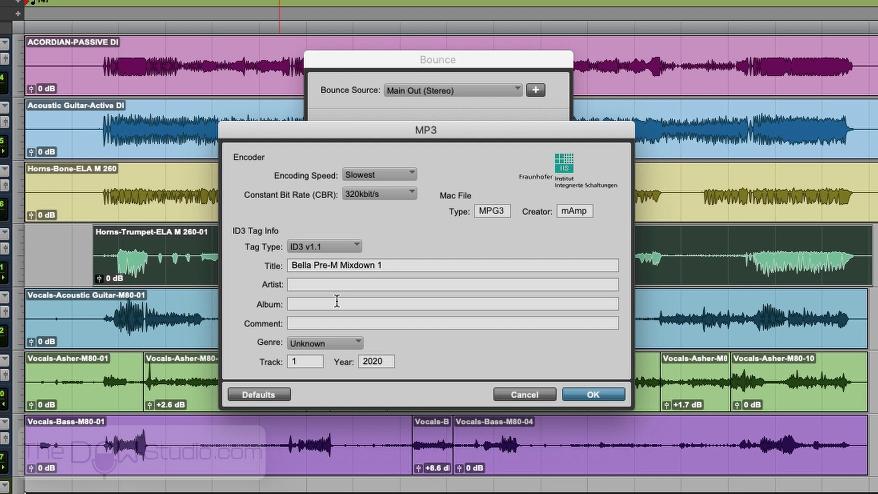
{"action": "left_click", "coordinate": [610, 393]}
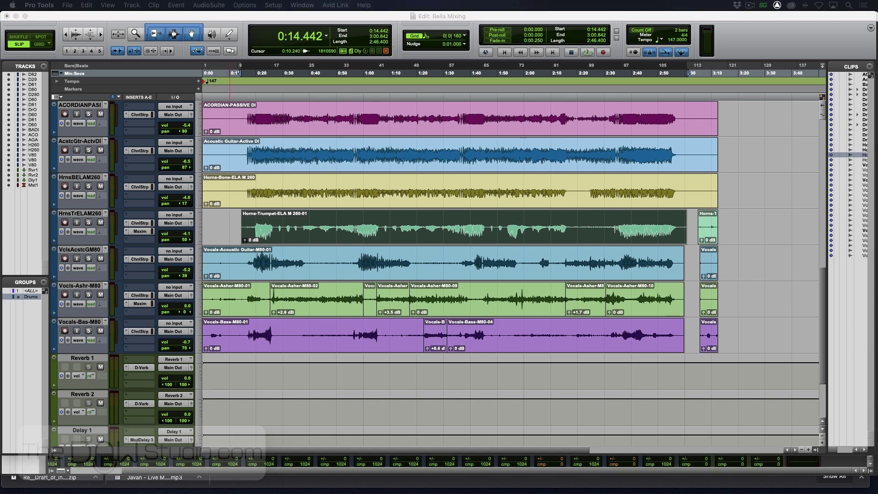
- Center Finder, open Bounced Files, and view info for the Bella Pre-M Mixdown 1 WAV and MP3
{"action": "left_click_drag", "start_coordinate": [0, 166], "coordinate": [424, 166]}
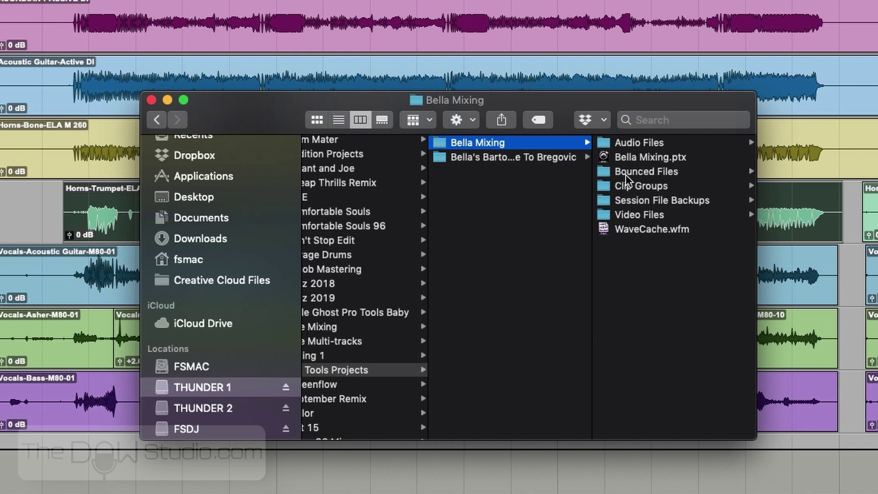
{"action": "left_click", "coordinate": [639, 172]}
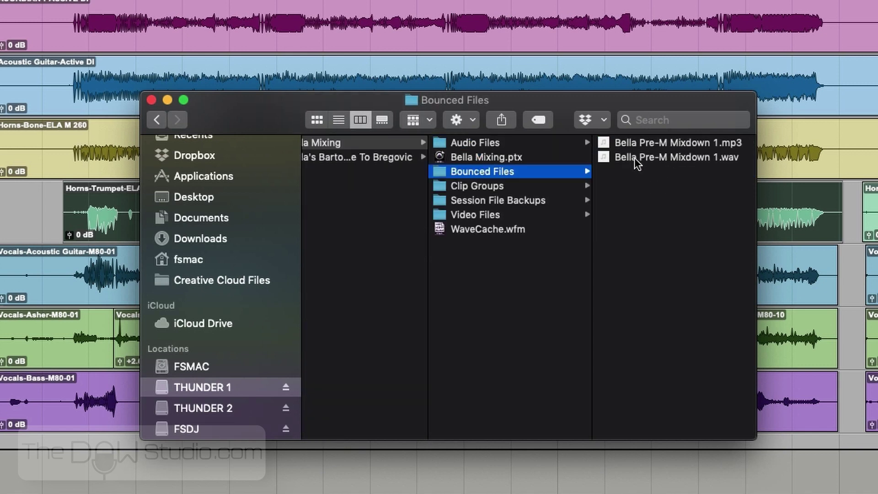
{"action": "left_click", "coordinate": [725, 159]}
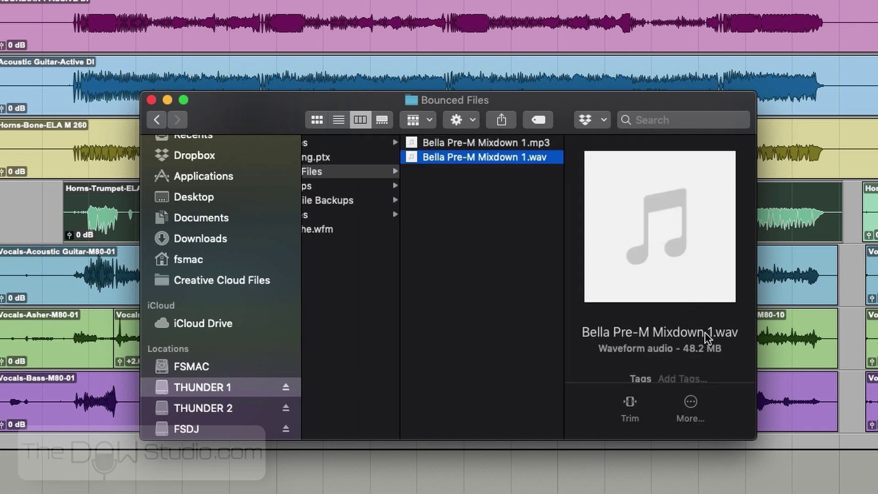
{"action": "scroll", "coordinate": [687, 333], "scroll_direction": "down", "scroll_amount": 3}
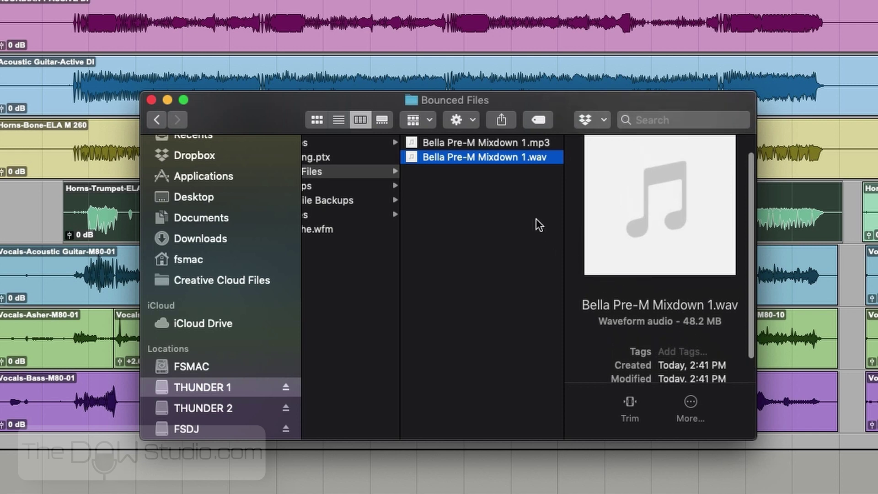
{"action": "left_click", "coordinate": [479, 144]}
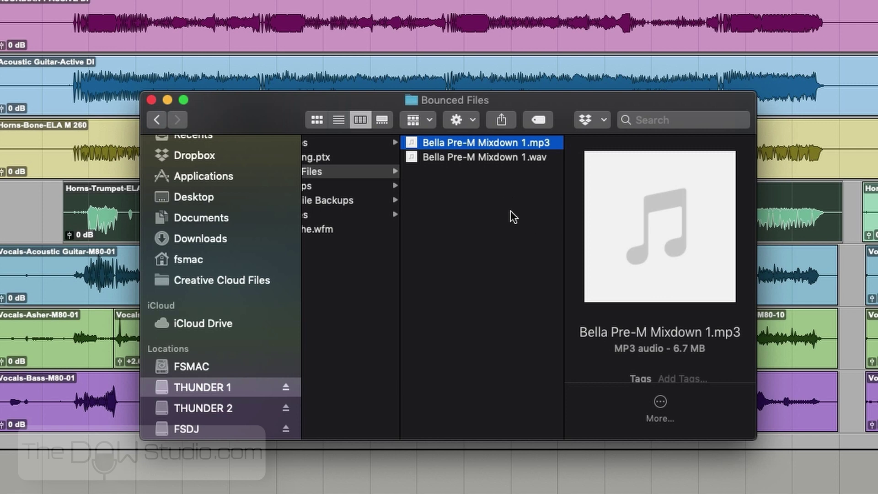
{"action": "key", "text": "space"}
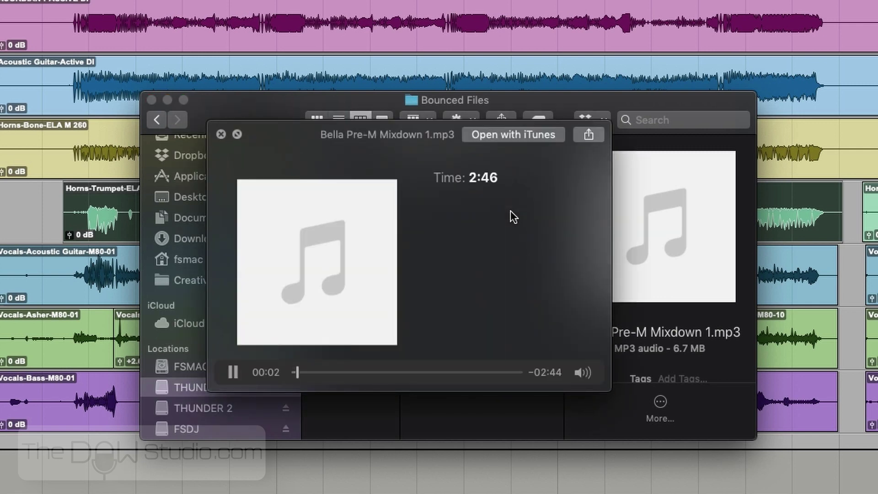
{"action": "left_click", "coordinate": [392, 371]}
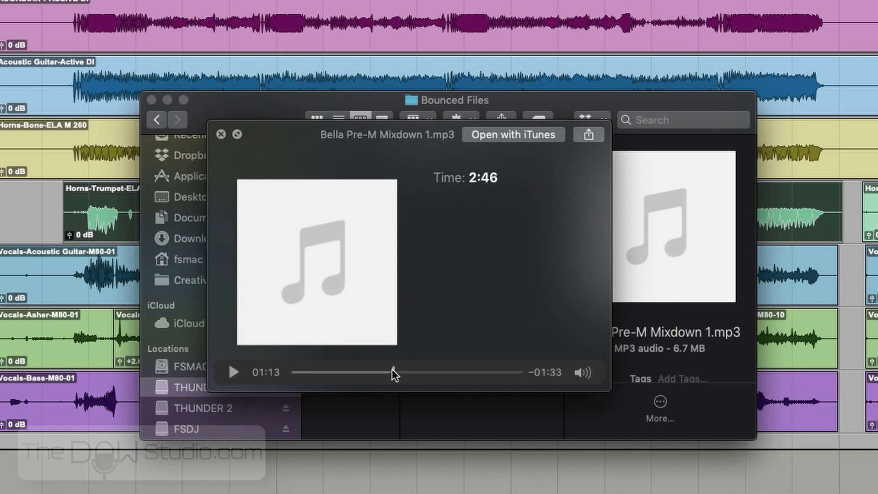
{"action": "left_click", "coordinate": [443, 371]}
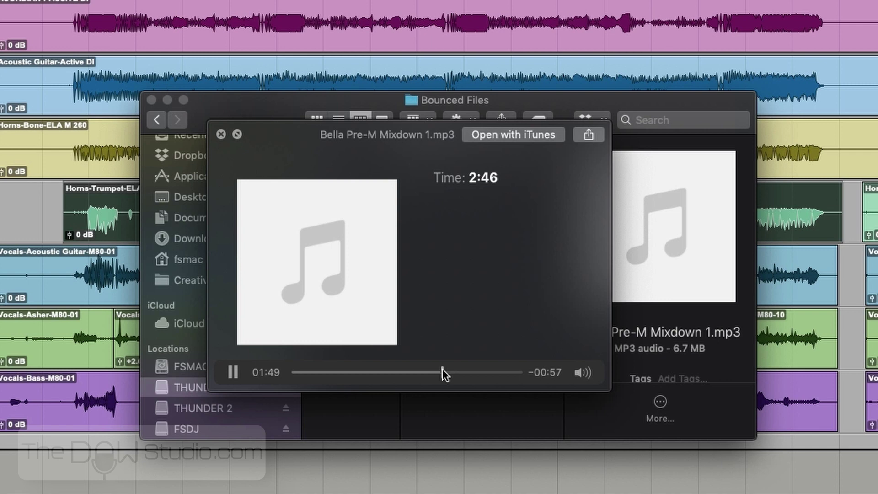
{"action": "left_click", "coordinate": [478, 370]}
{"action": "left_click", "coordinate": [504, 371]}
{"action": "key", "text": "space"}
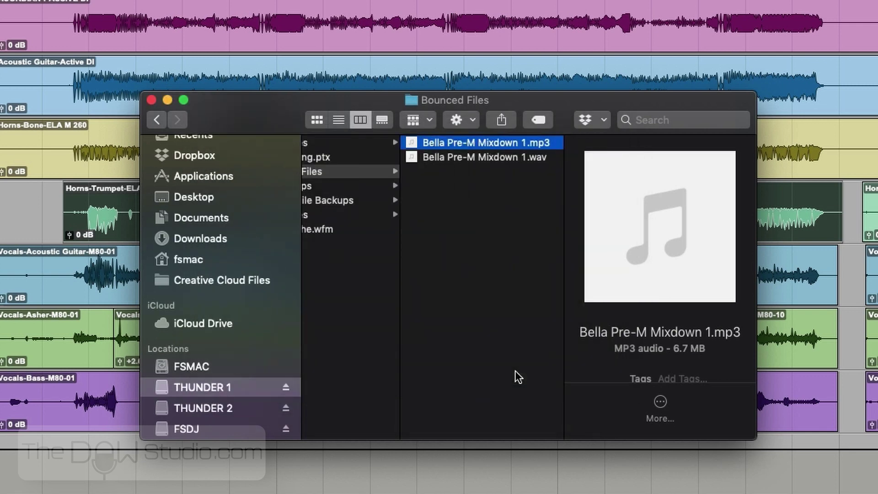
{"action": "key", "text": "Down"}
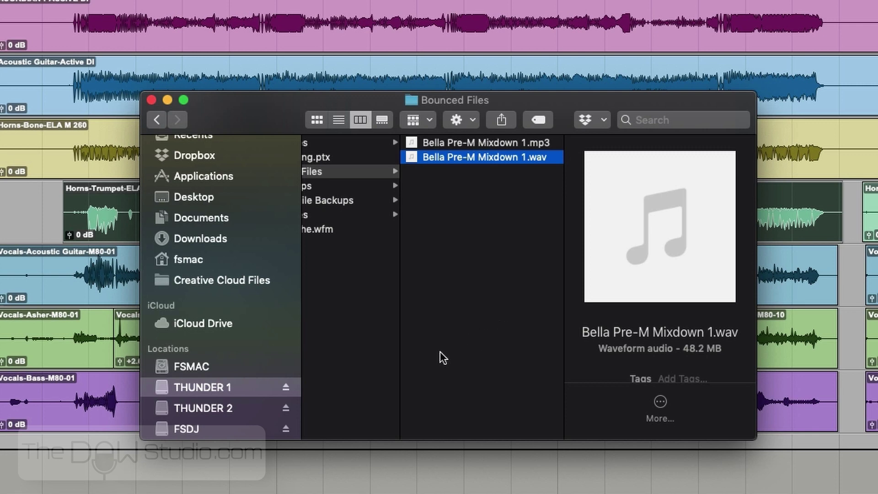
{"action": "key", "text": "space"}
{"action": "left_click", "coordinate": [324, 372]}
{"action": "left_click", "coordinate": [378, 371]}
{"action": "left_click", "coordinate": [434, 372]}
{"action": "left_click", "coordinate": [484, 372]}
{"action": "left_click", "coordinate": [510, 372]}
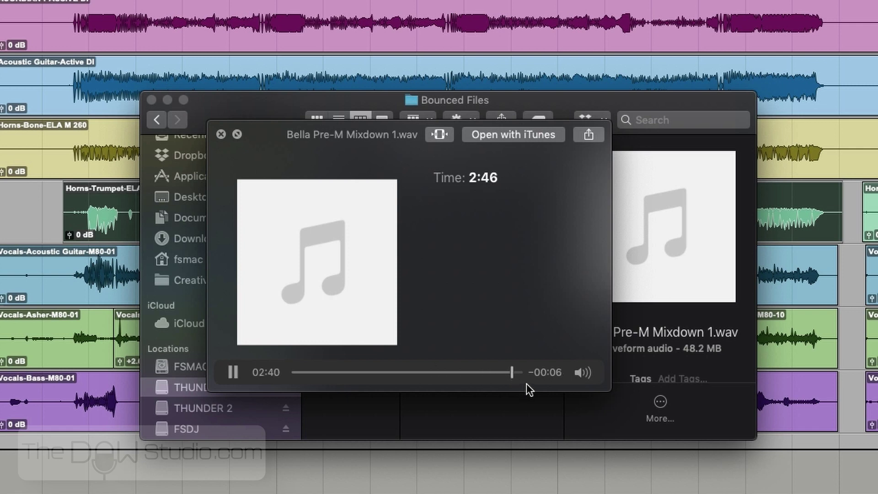
{"action": "key", "text": "space"}
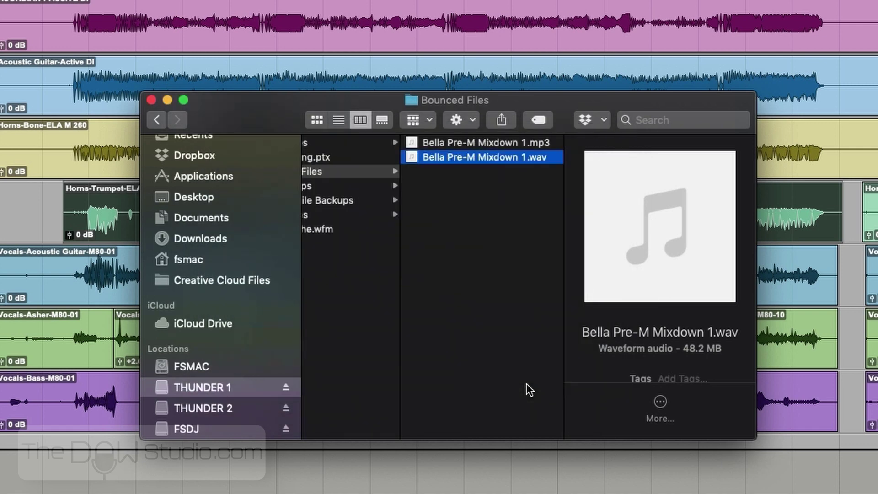
{"action": "left_click", "coordinate": [509, 330]}
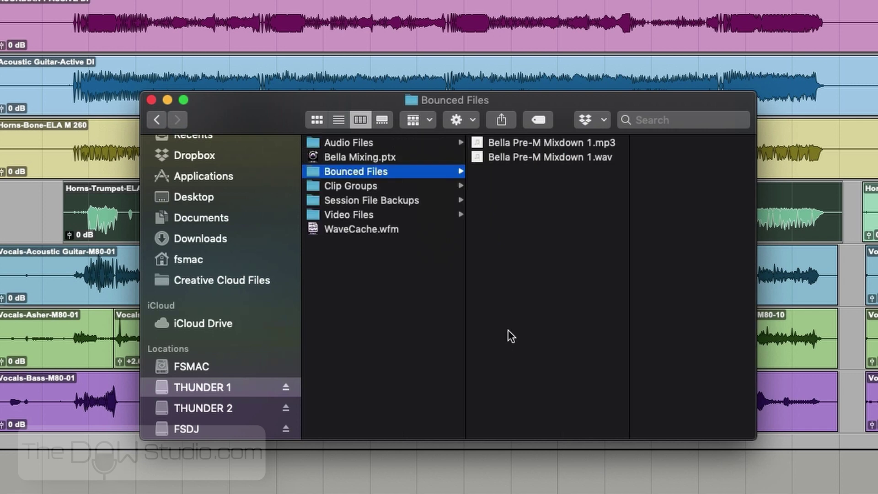
{"action": "left_click", "coordinate": [567, 158]}
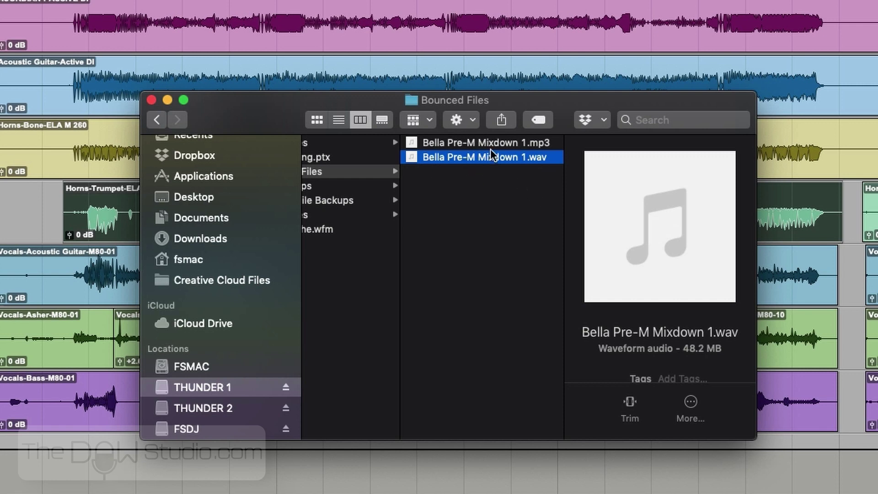
{"action": "left_click", "coordinate": [458, 142]}
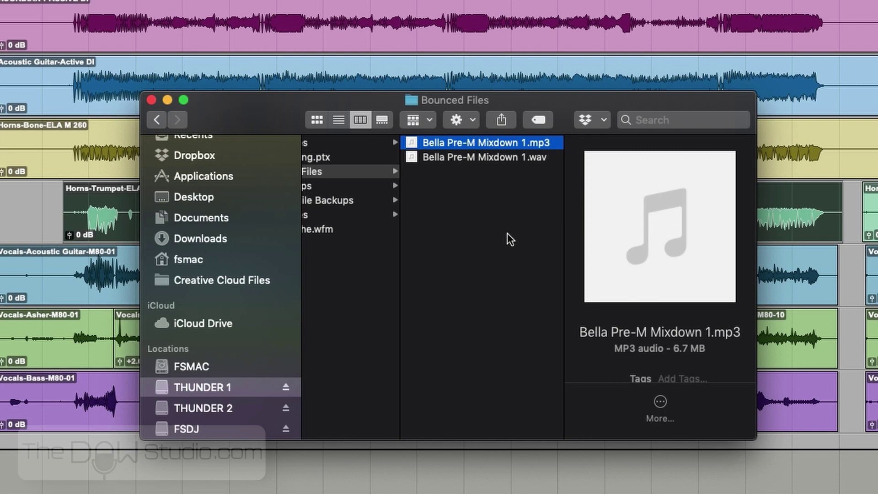
{"action": "left_click", "coordinate": [501, 275]}
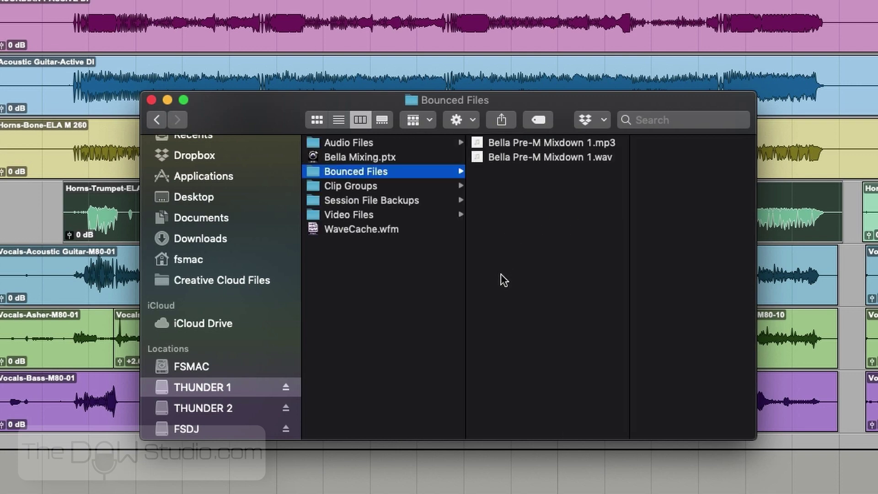